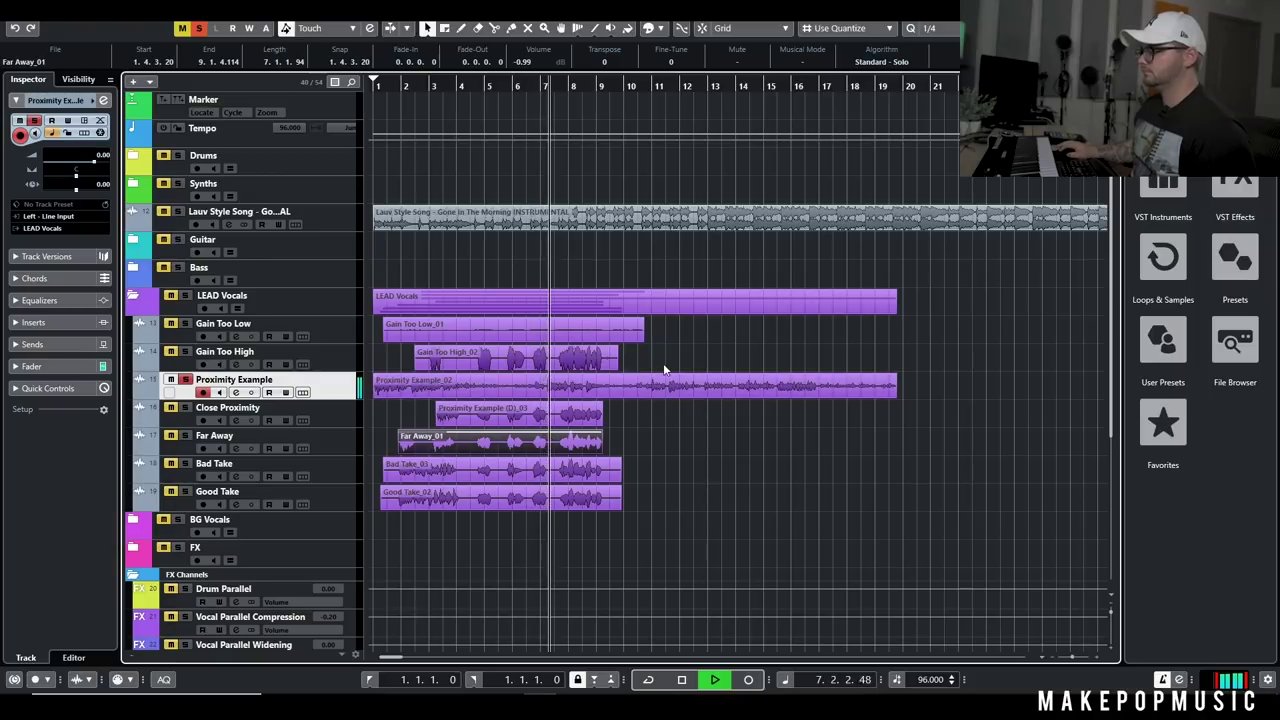
Step: Stop the Proximity Example take's playback and clear its active solo
{"action": "left_click", "coordinate": [690, 381]}
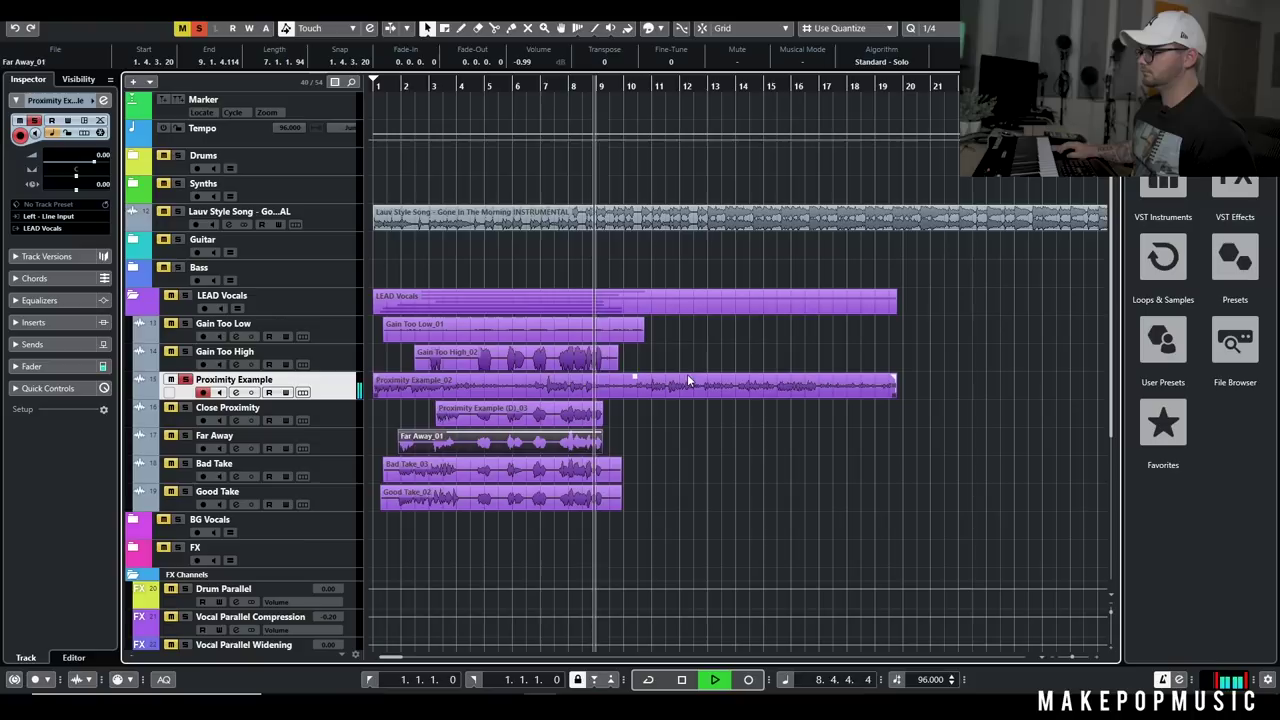
{"action": "left_click", "coordinate": [713, 346]}
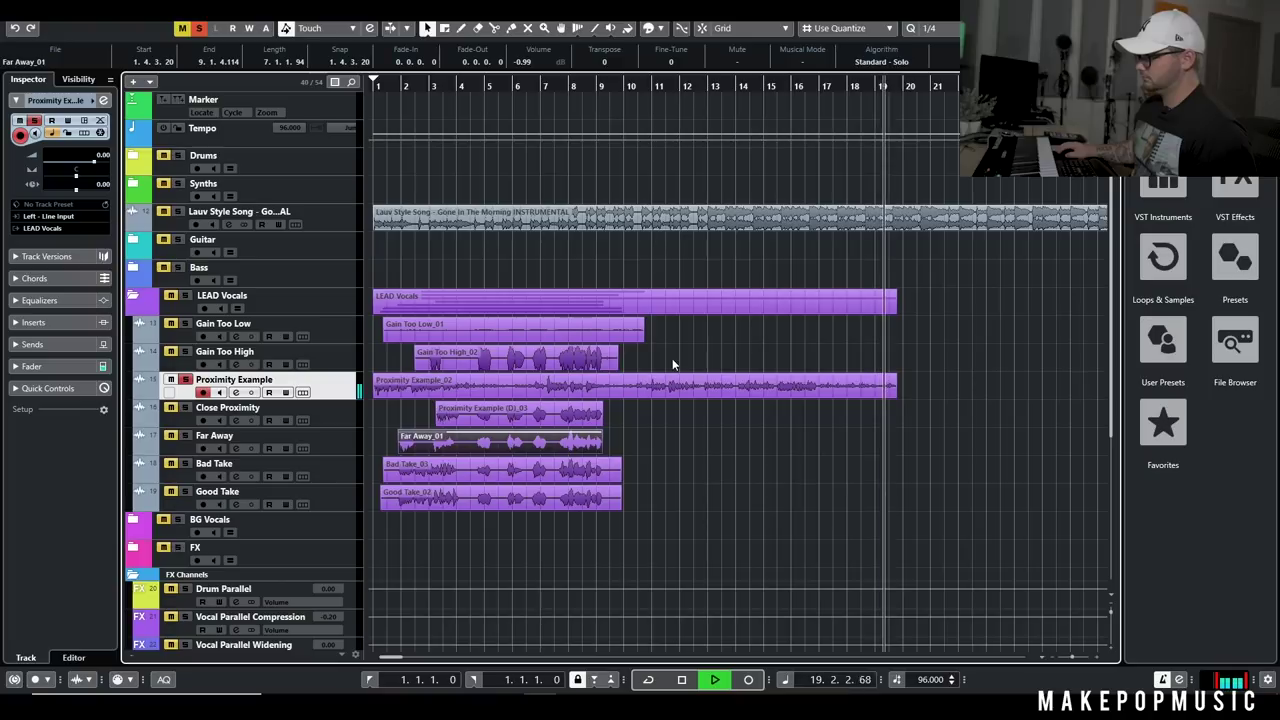
{"action": "key", "text": "s"}
{"action": "key", "text": "space"}
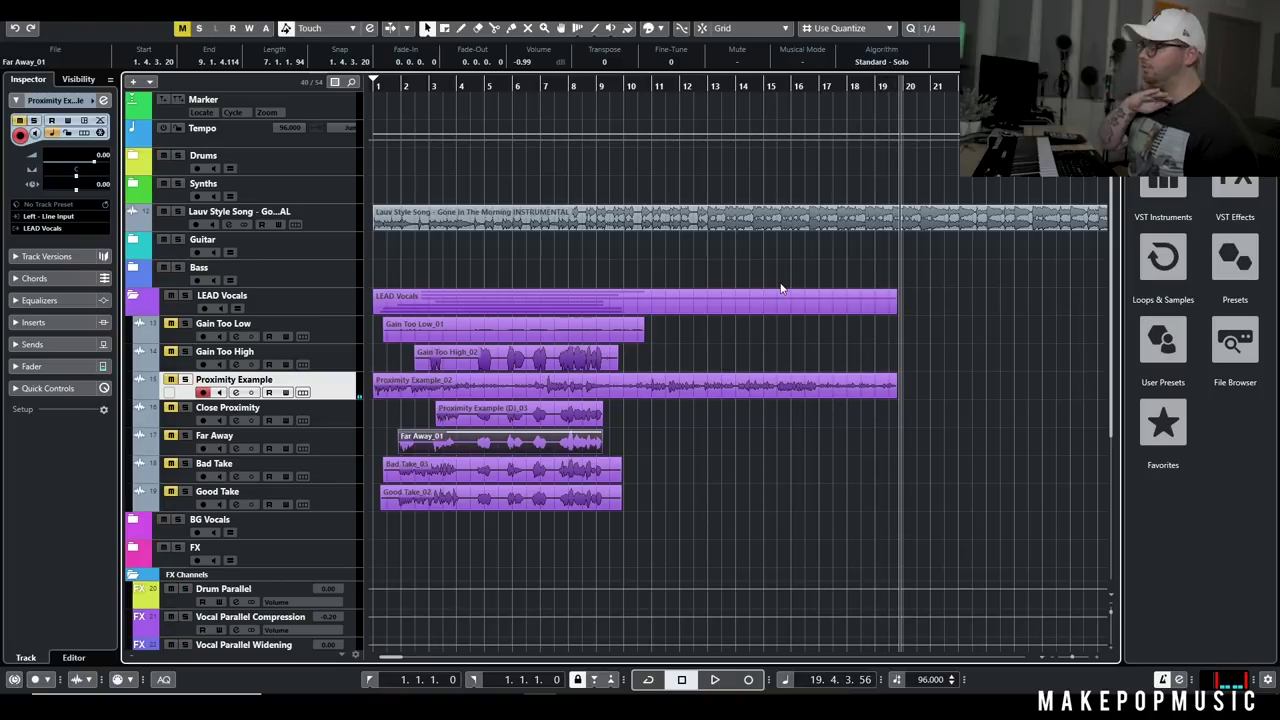
Step: Move the playhead back to bar 2 and select the Close Proximity track
{"action": "left_click", "coordinate": [406, 85]}
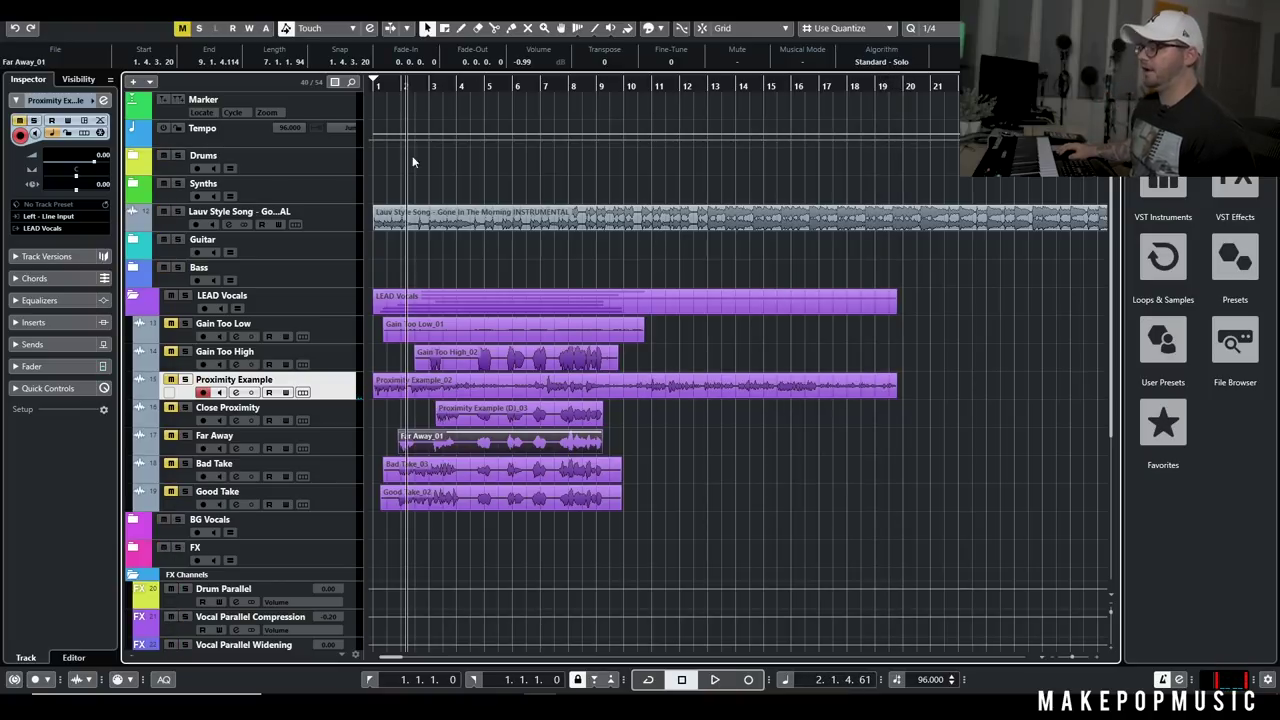
{"action": "left_click", "coordinate": [303, 420]}
{"action": "left_click", "coordinate": [303, 420]}
{"action": "left_click", "coordinate": [357, 419]}
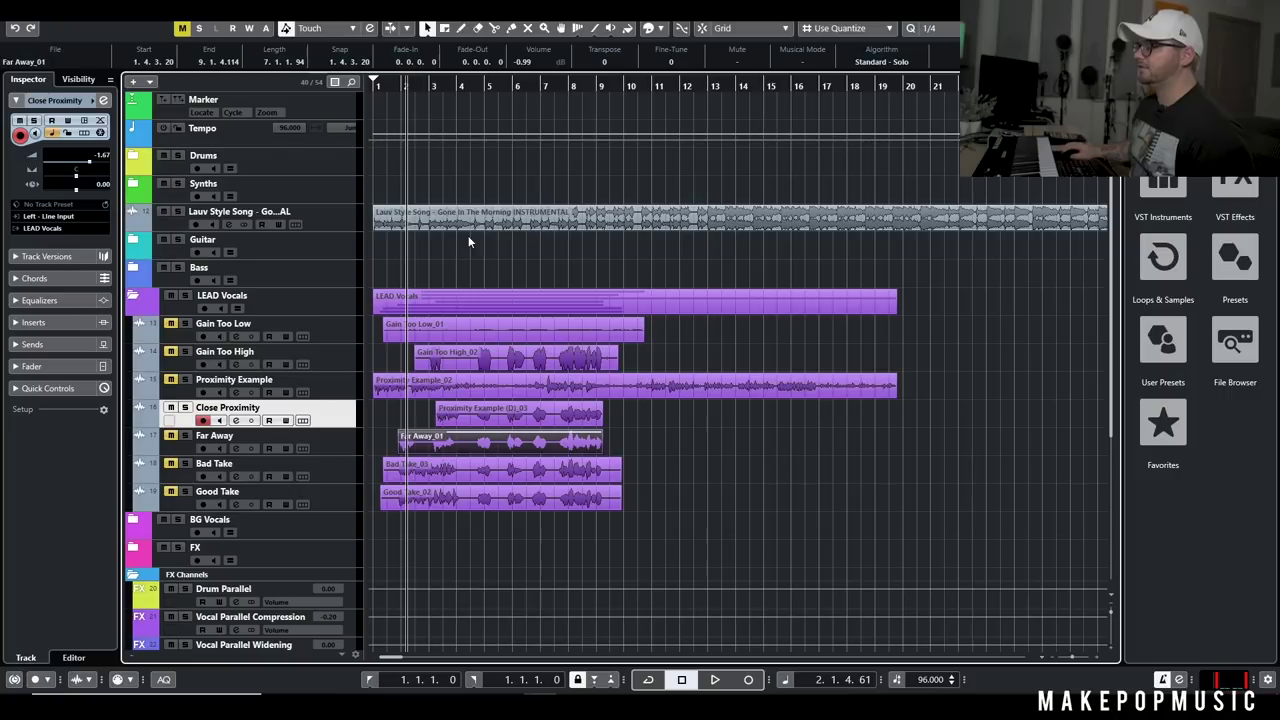
Step: Play Close Proximity from bar 2, stop, and return the playhead to the song start
{"action": "key", "text": "space"}
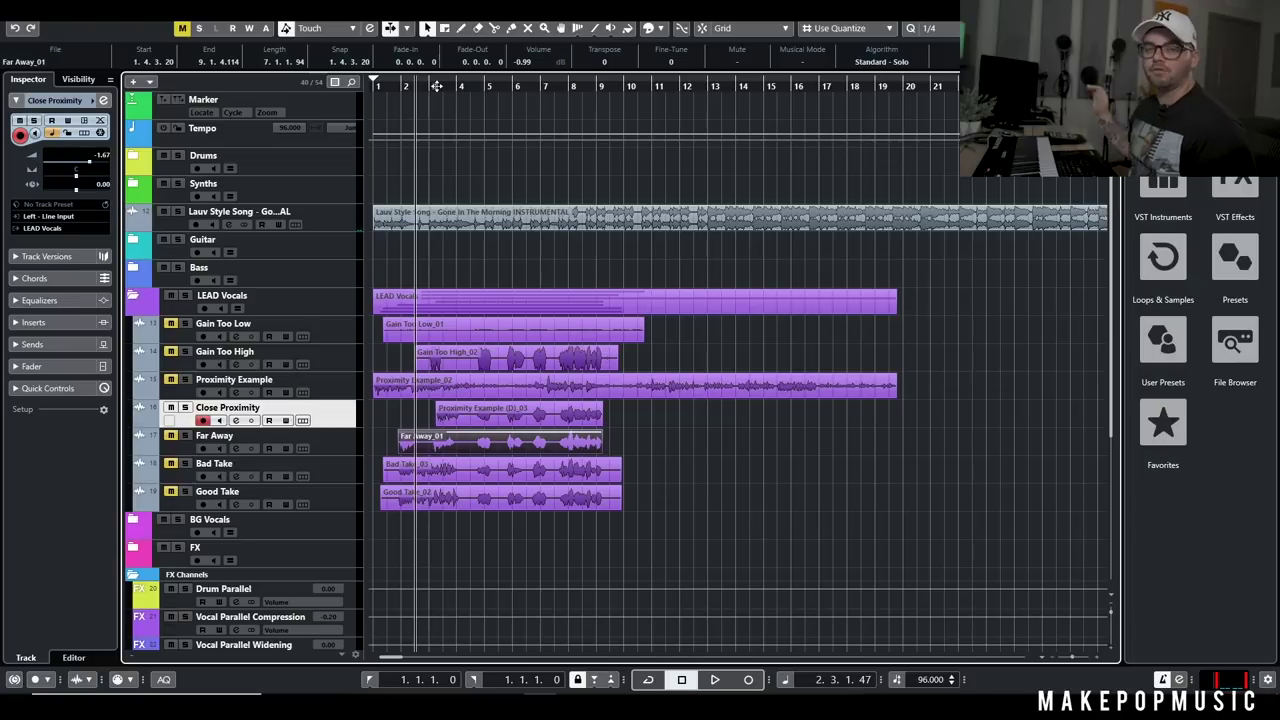
{"action": "left_click", "coordinate": [728, 533]}
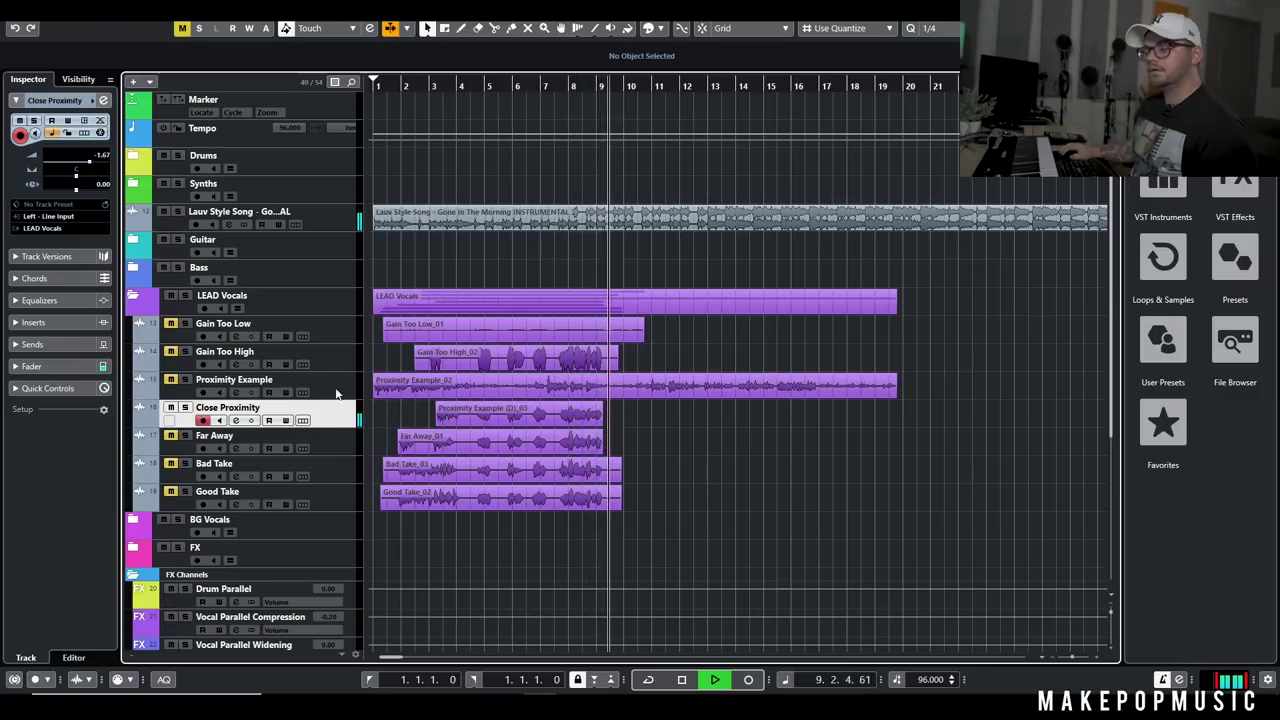
{"action": "key", "text": "space"}
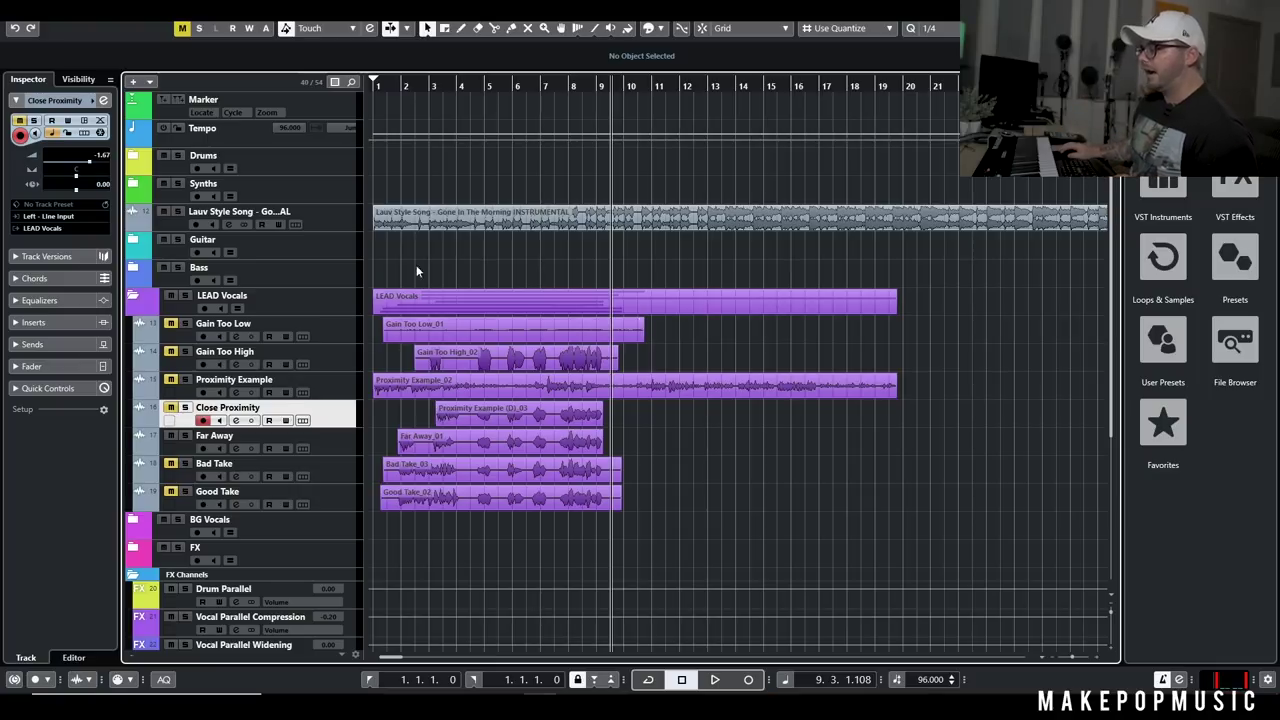
{"action": "left_click", "coordinate": [397, 88]}
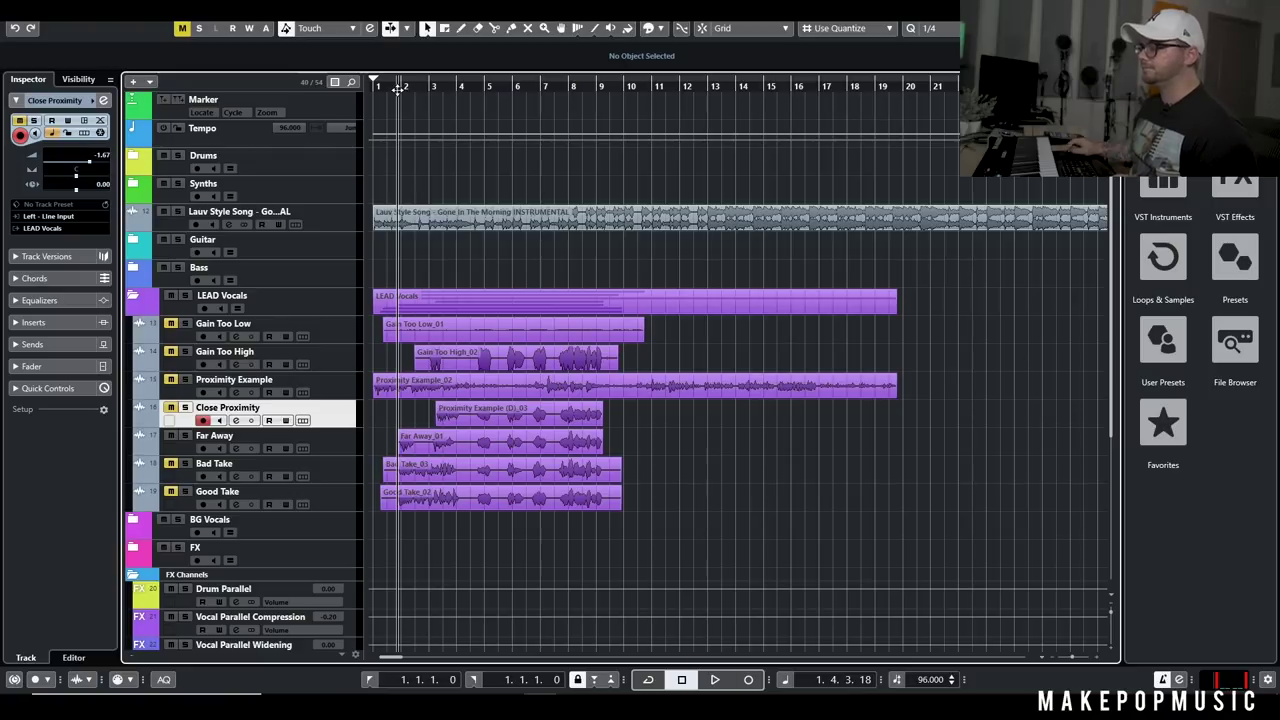
Step: Start playback, solo the Close Proximity take, and jump playback to around bar 4
{"action": "key", "text": "space"}
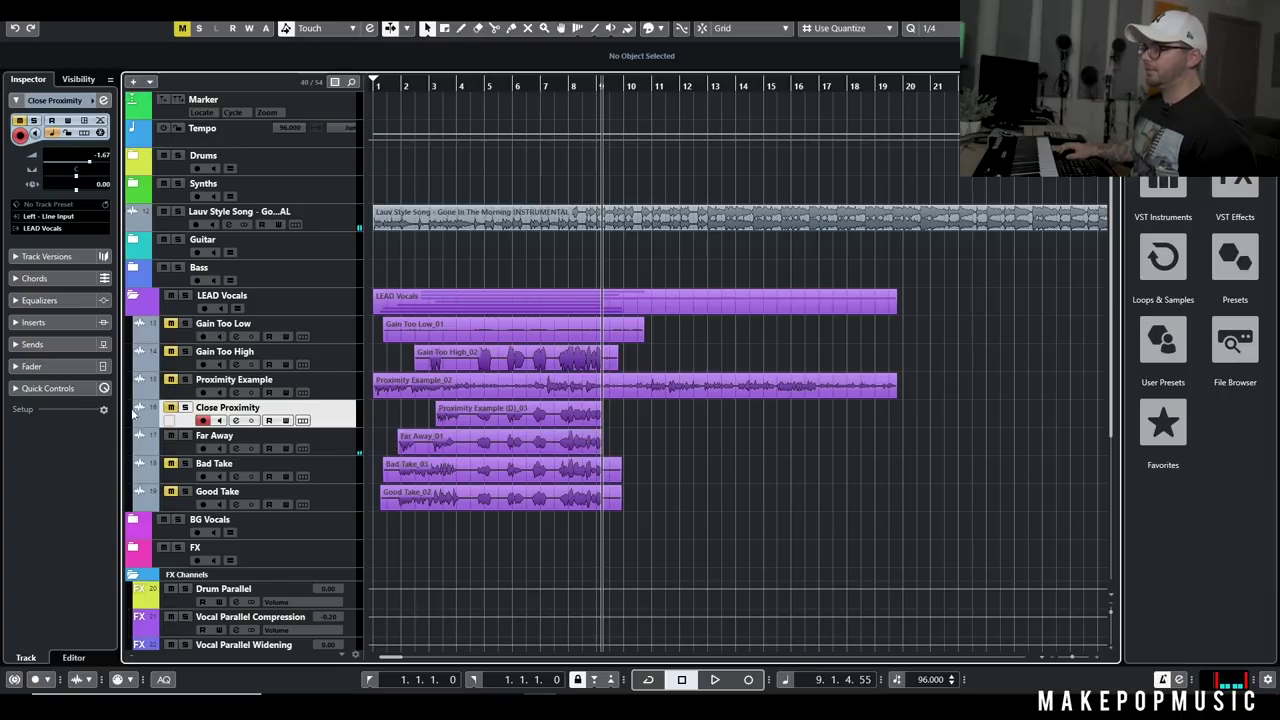
{"action": "left_click", "coordinate": [185, 407]}
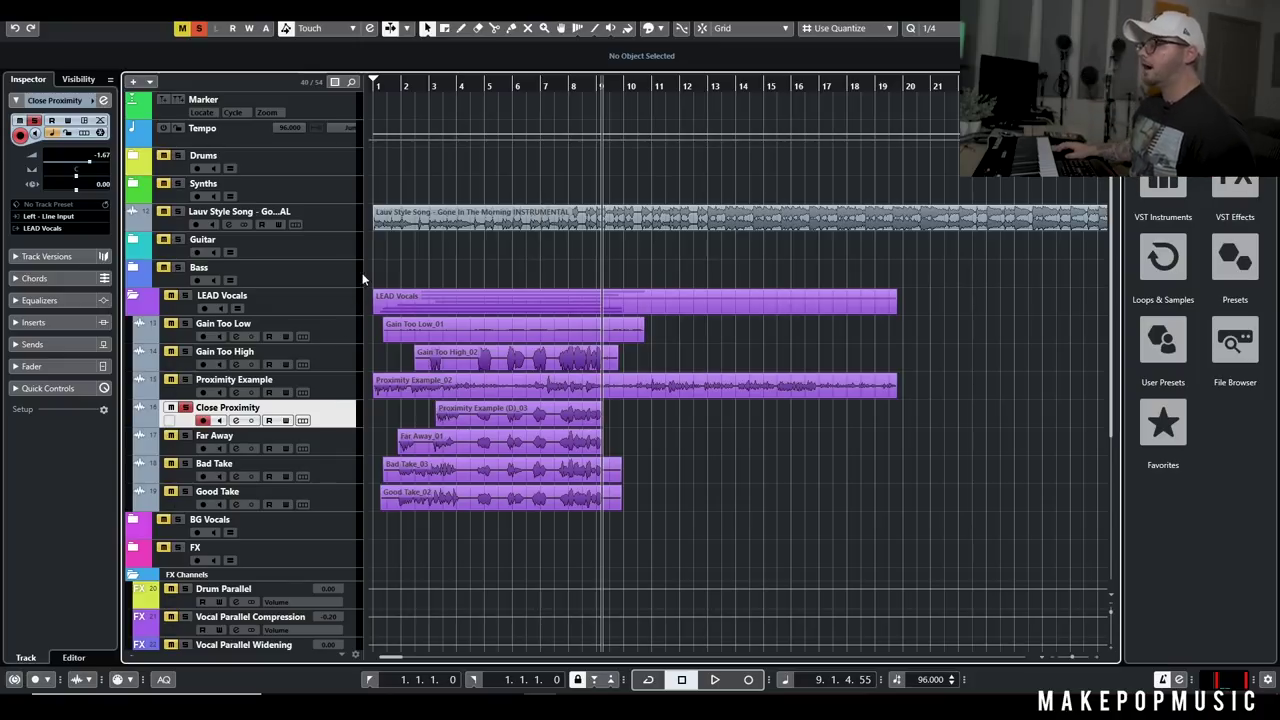
{"action": "left_click", "coordinate": [466, 87]}
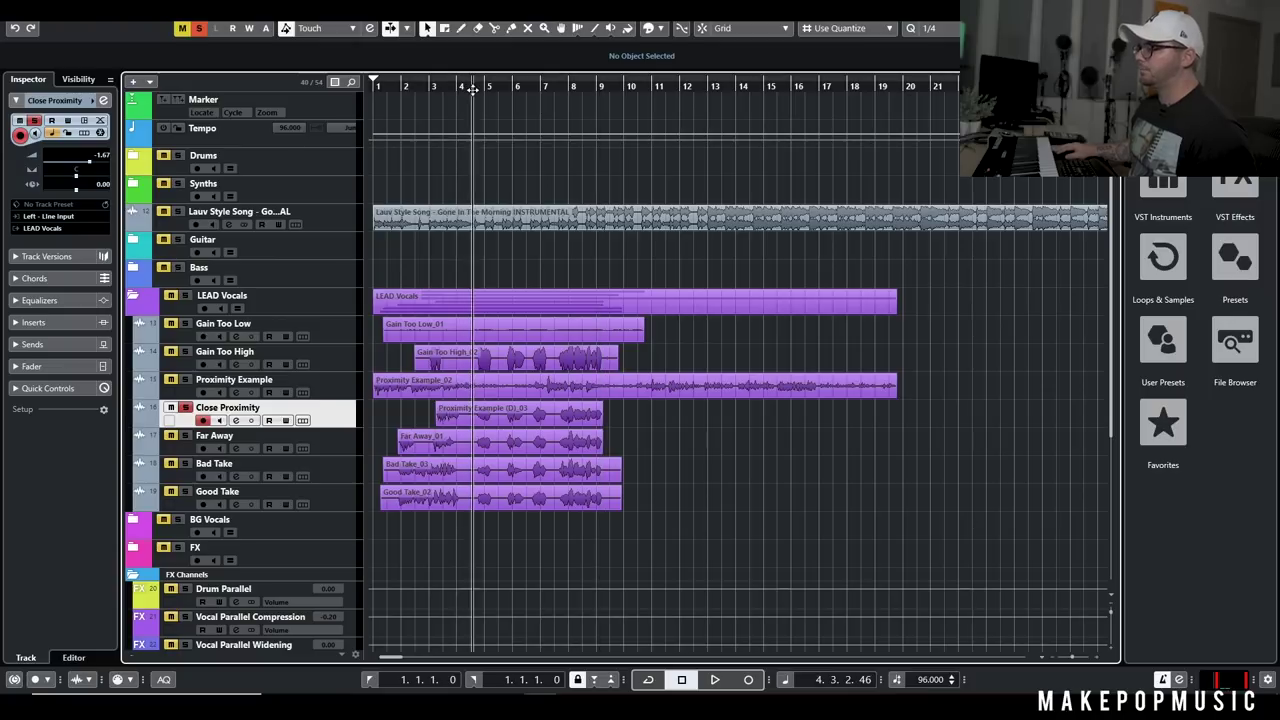
Step: Compare takes by soloing Far Away, then soloing Close Proximity alongside it
{"action": "left_click", "coordinate": [185, 435]}
{"action": "key", "text": "h"}
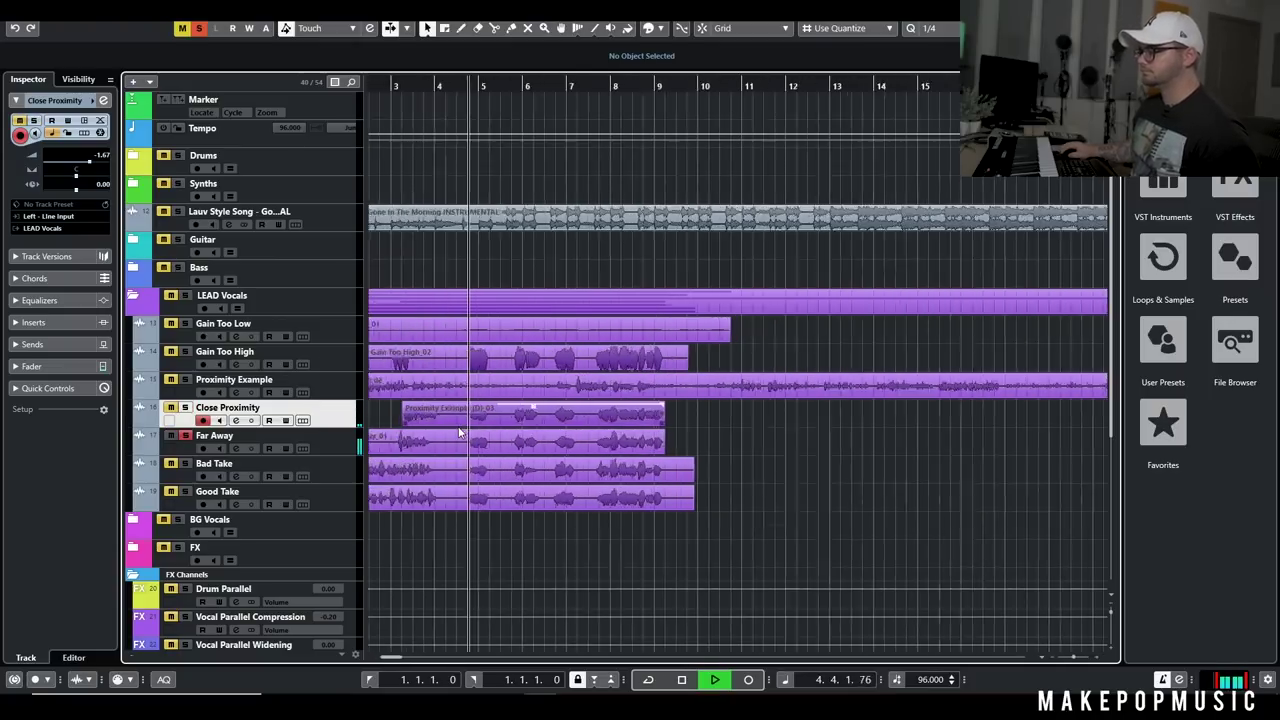
{"action": "key", "text": "h"}
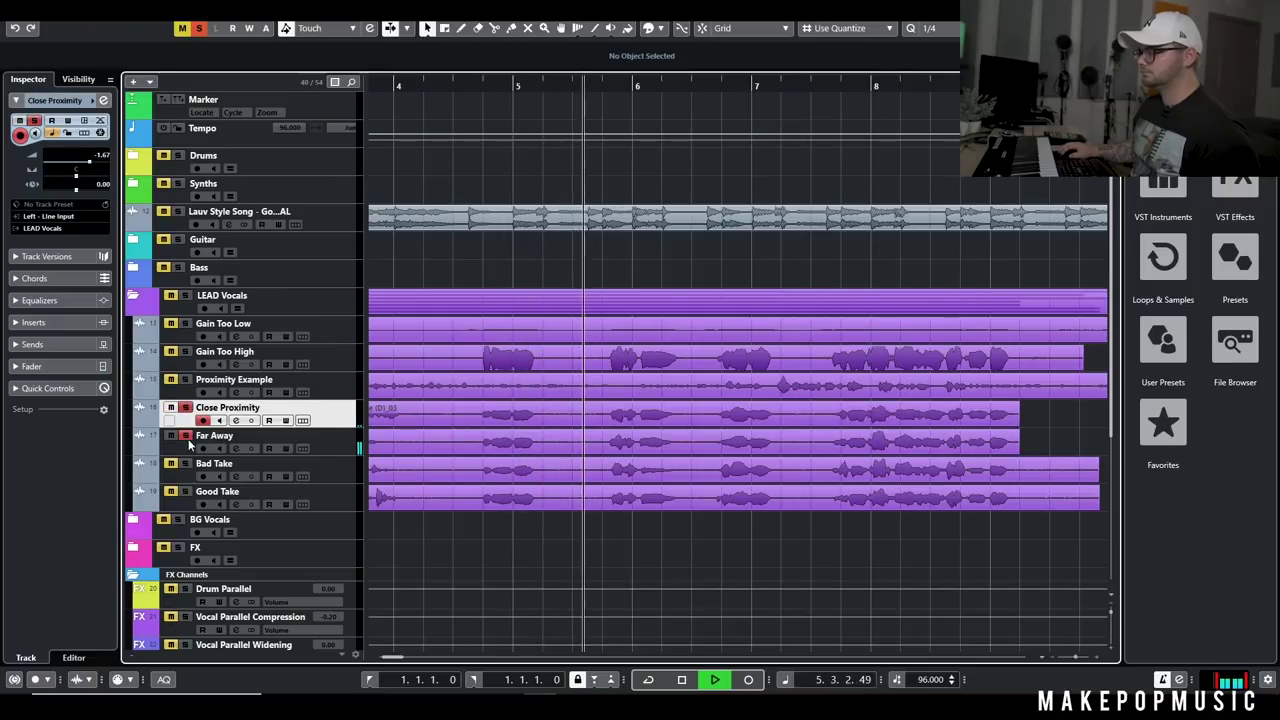
{"action": "left_click", "coordinate": [185, 407]}
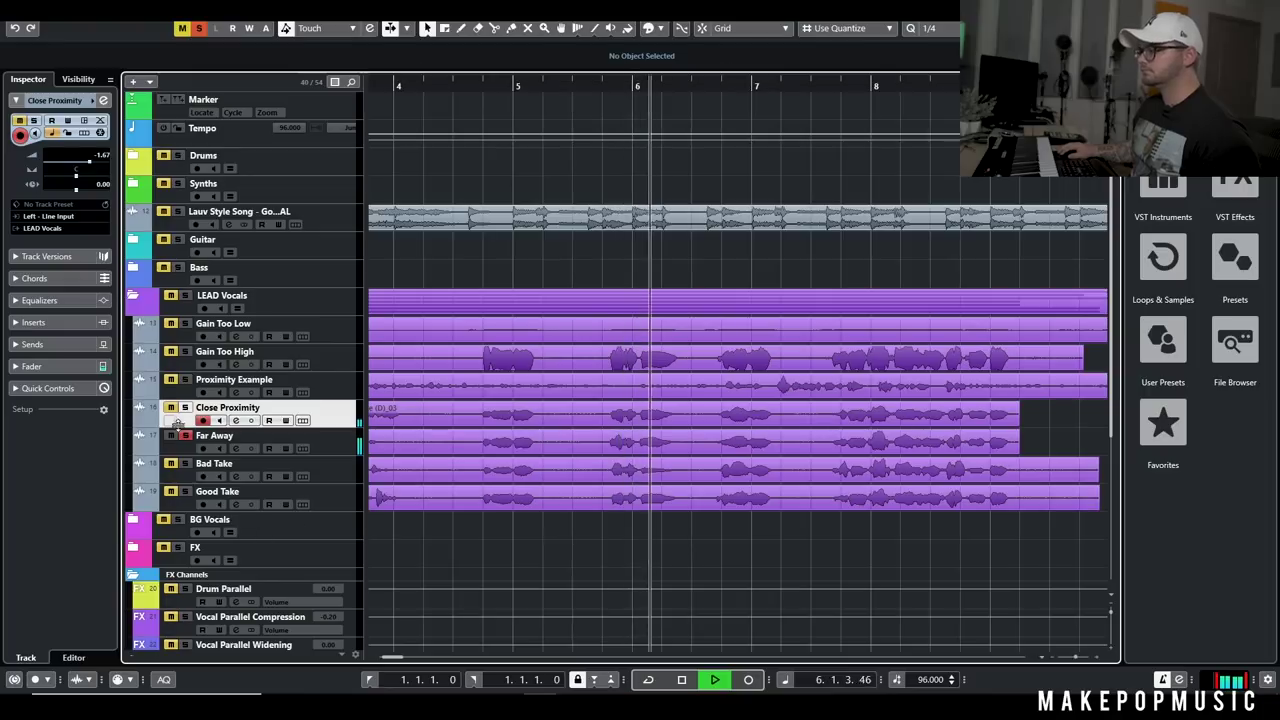
Step: Stop playback, unsolo Far Away, and open Close Proximity's Channel Settings window
{"action": "key", "text": "space"}
{"action": "left_click", "coordinate": [185, 435]}
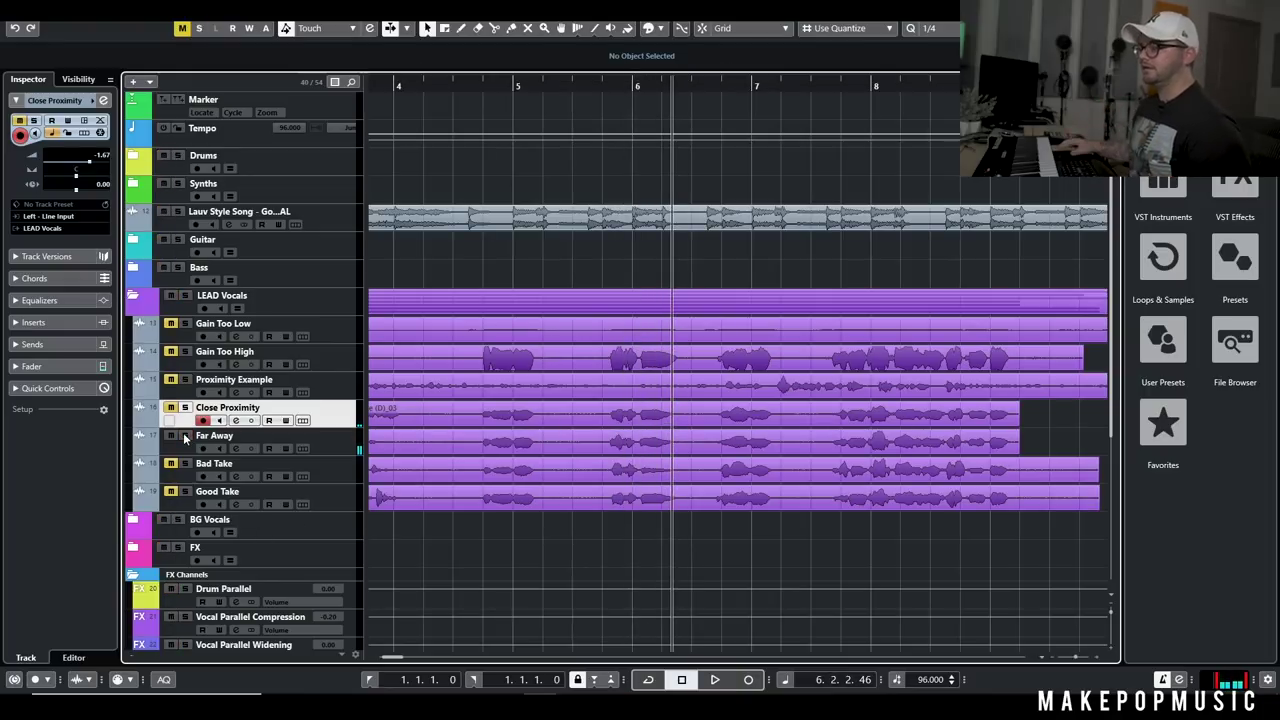
{"action": "left_click", "coordinate": [236, 420]}
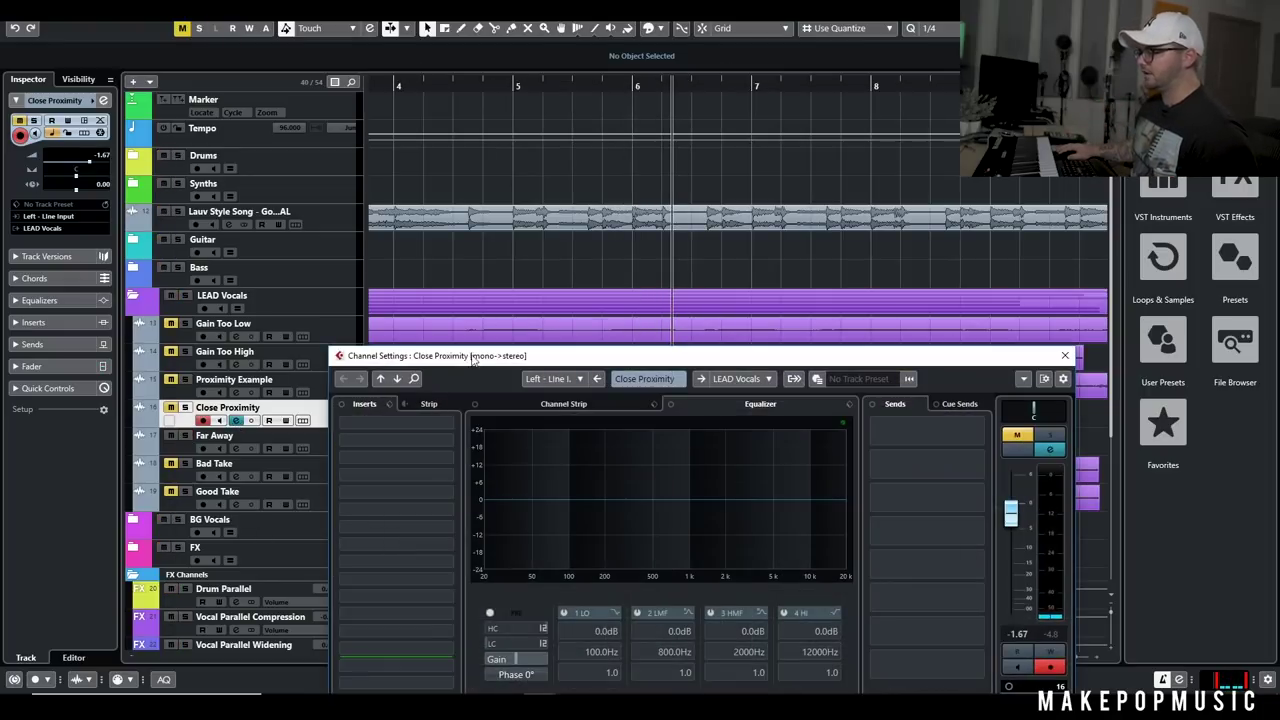
Step: Move the Channel Settings window aside, solo Close Proximity, and return to around bar 4
{"action": "left_click_drag", "start_coordinate": [474, 364], "coordinate": [758, 392]}
{"action": "left_click", "coordinate": [565, 122]}
{"action": "key", "text": "s"}
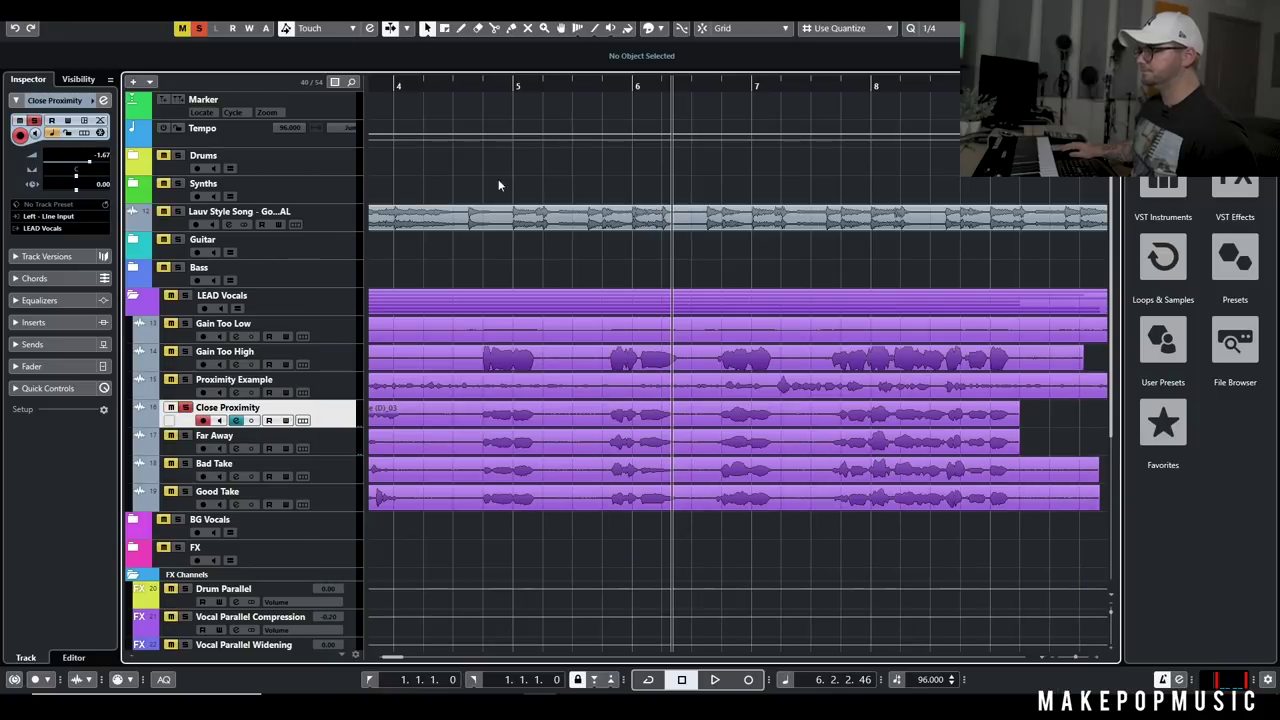
{"action": "left_click", "coordinate": [474, 84]}
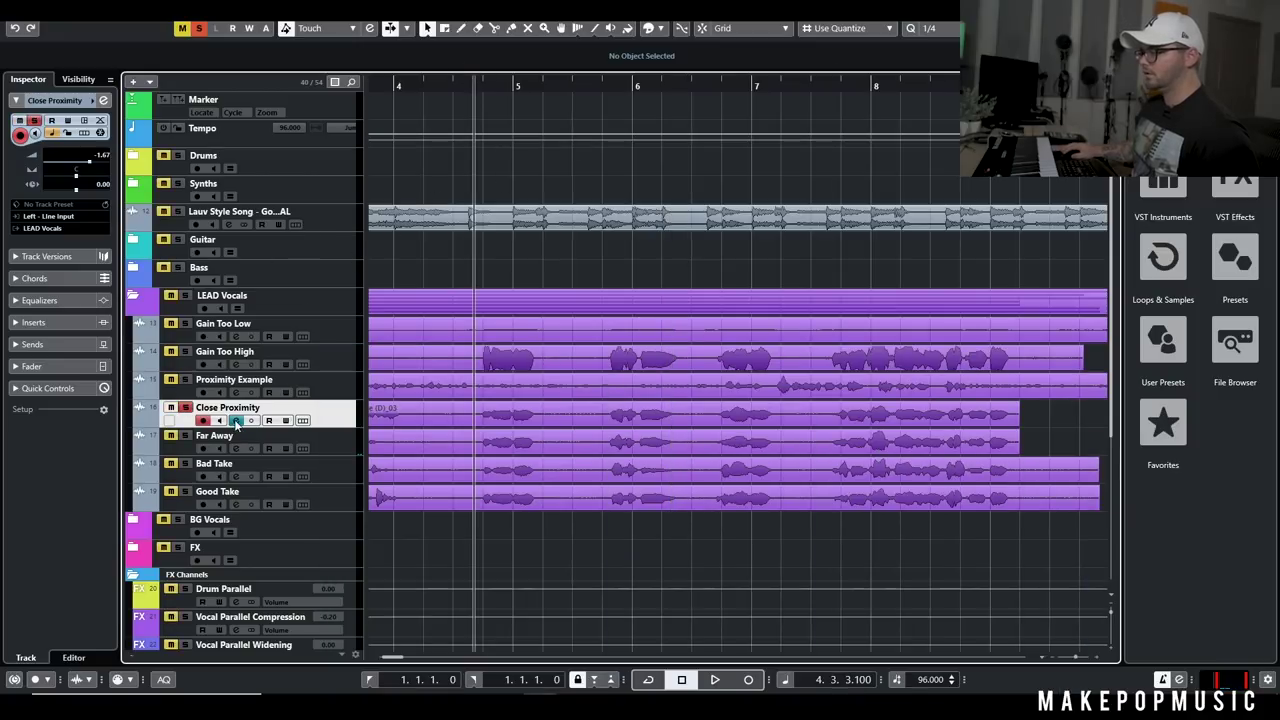
Step: Reopen Close Proximity's Channel Settings, play to watch its EQ spectrum, then stop and close it
{"action": "left_click", "coordinate": [236, 420]}
{"action": "key", "text": "space"}
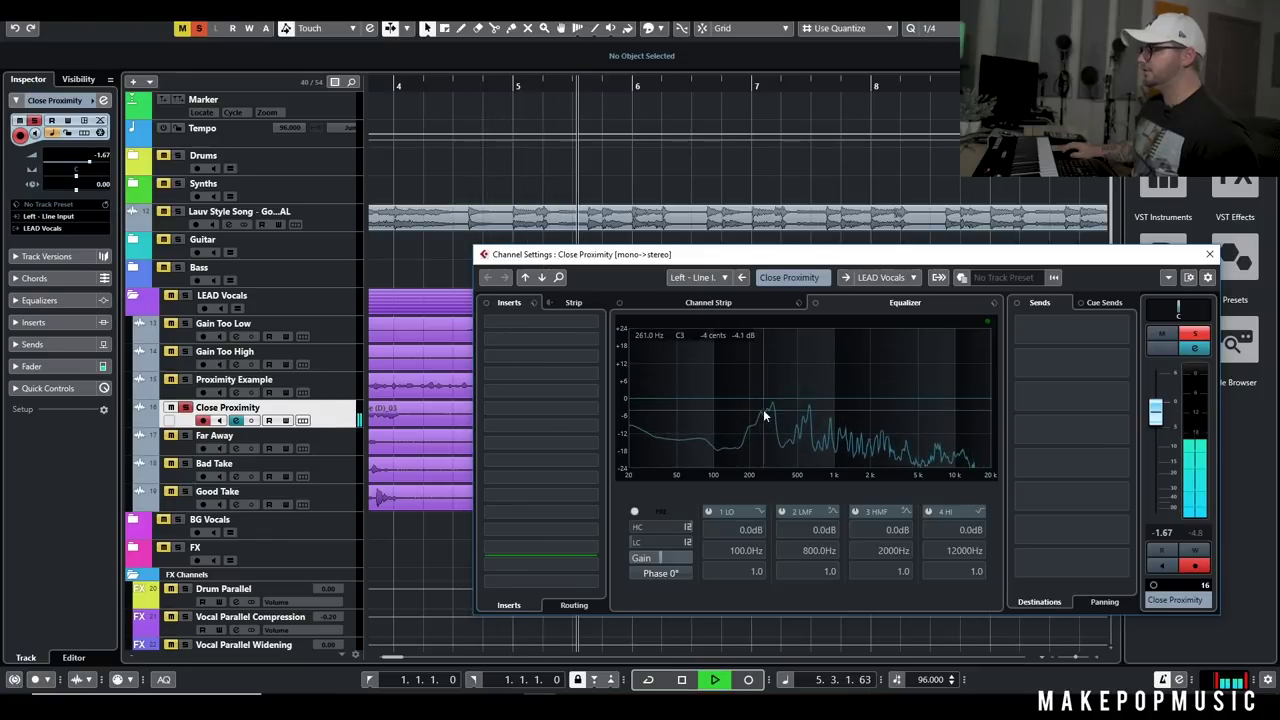
{"action": "key", "text": "space"}
{"action": "left_click", "coordinate": [236, 420]}
{"action": "left_click", "coordinate": [258, 456]}
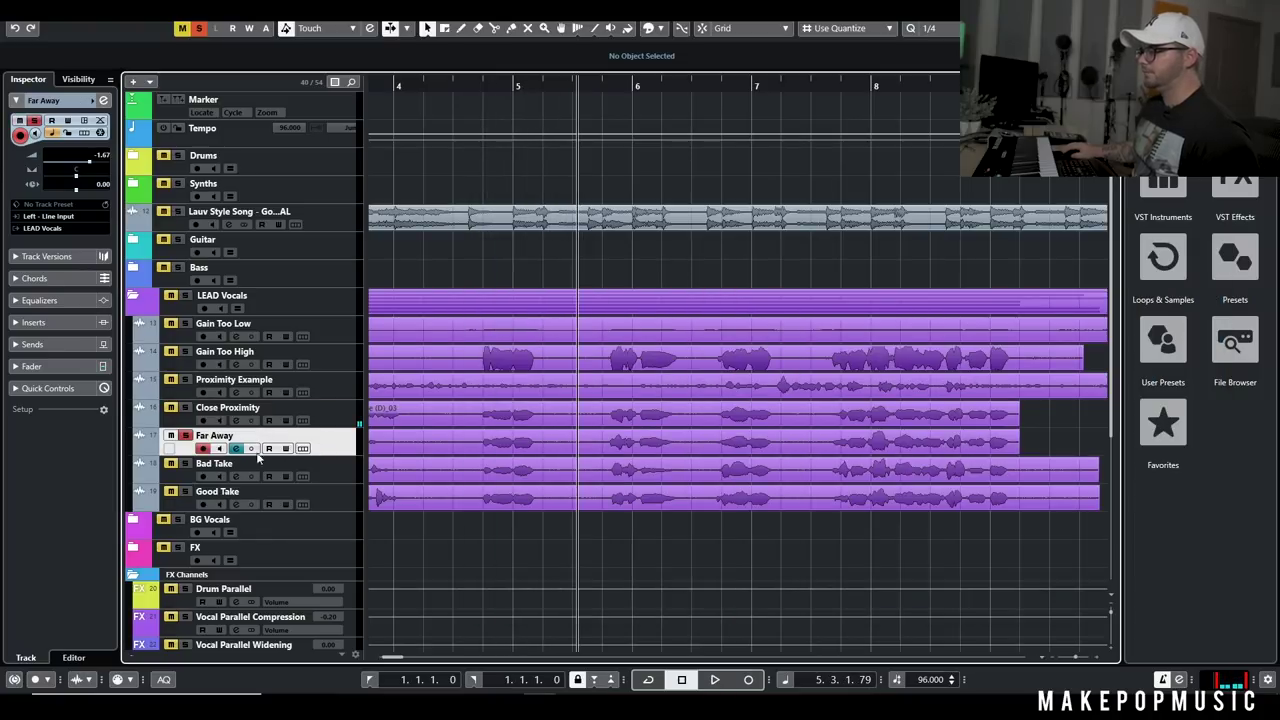
{"action": "left_click", "coordinate": [236, 448]}
{"action": "left_click", "coordinate": [465, 91]}
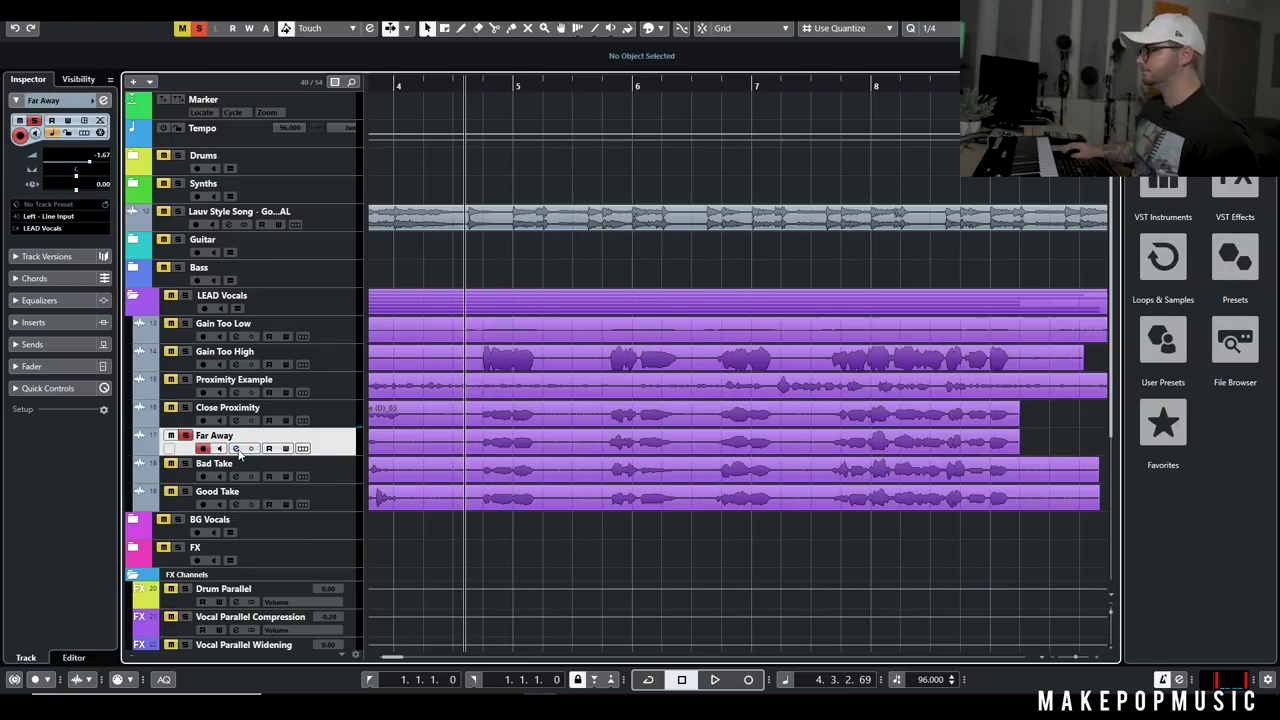
{"action": "left_click", "coordinate": [236, 448]}
{"action": "key", "text": "space"}
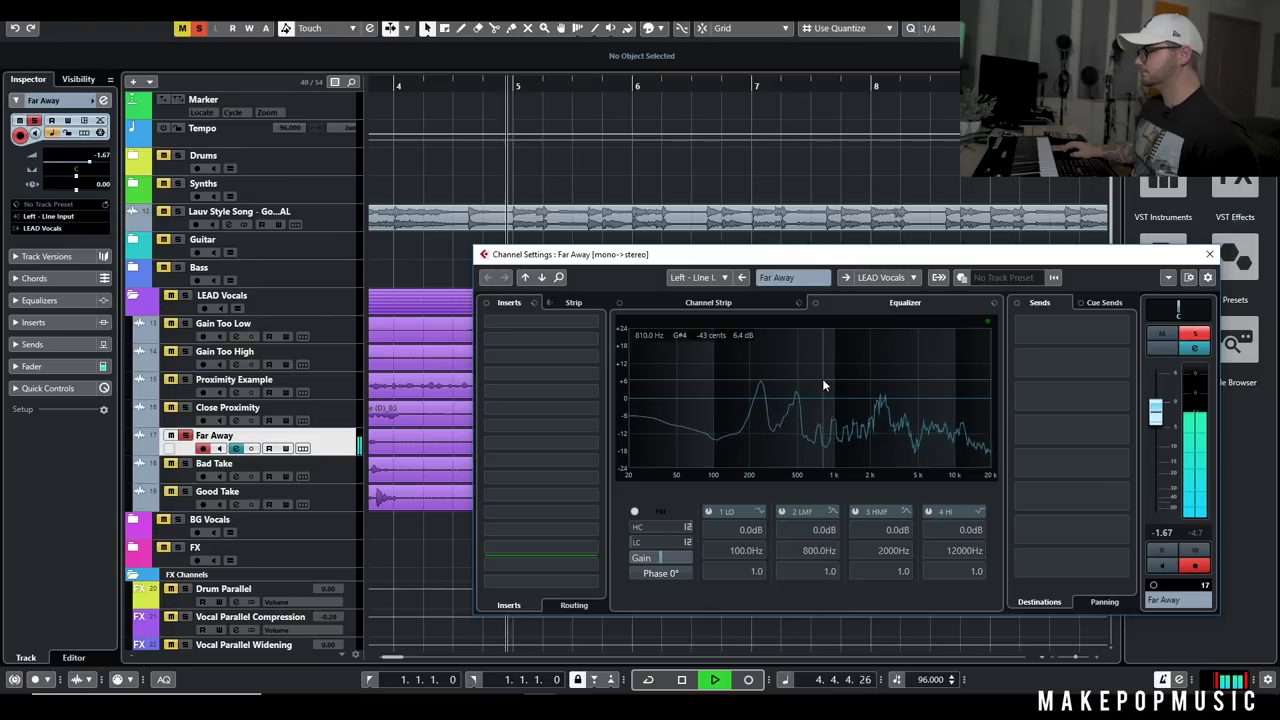
{"action": "key", "text": "space"}
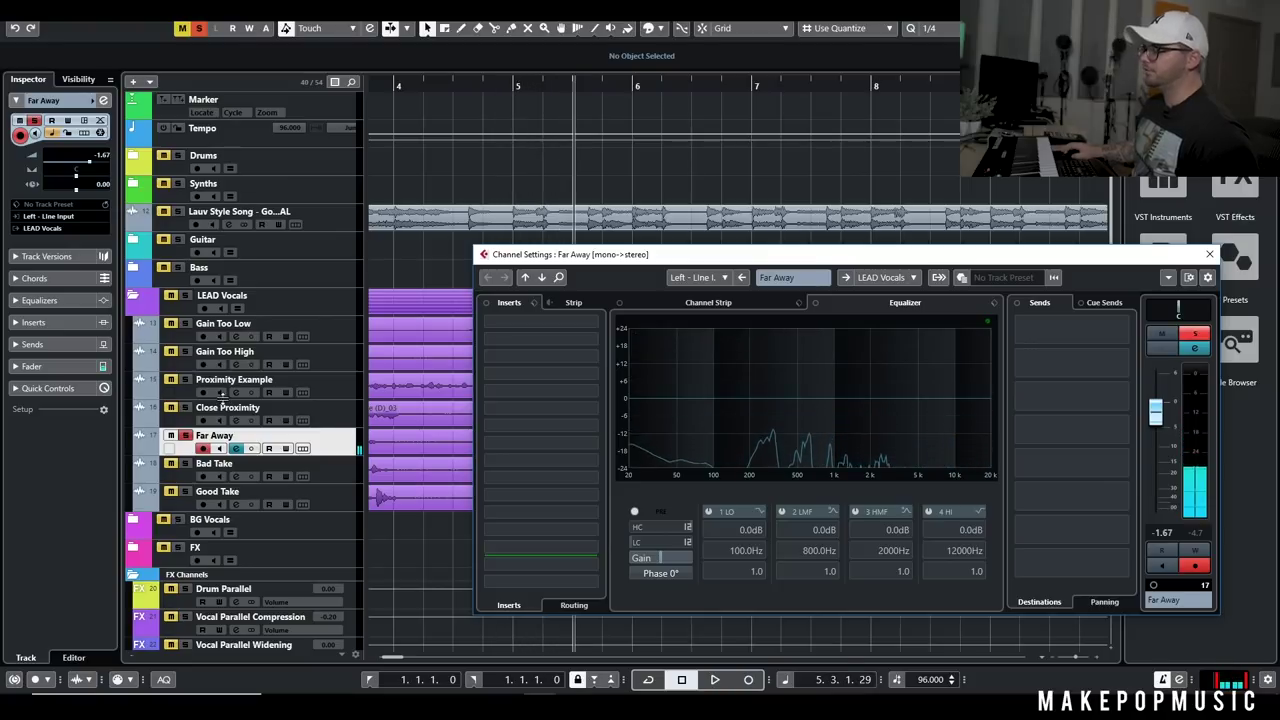
{"action": "left_click", "coordinate": [1208, 254]}
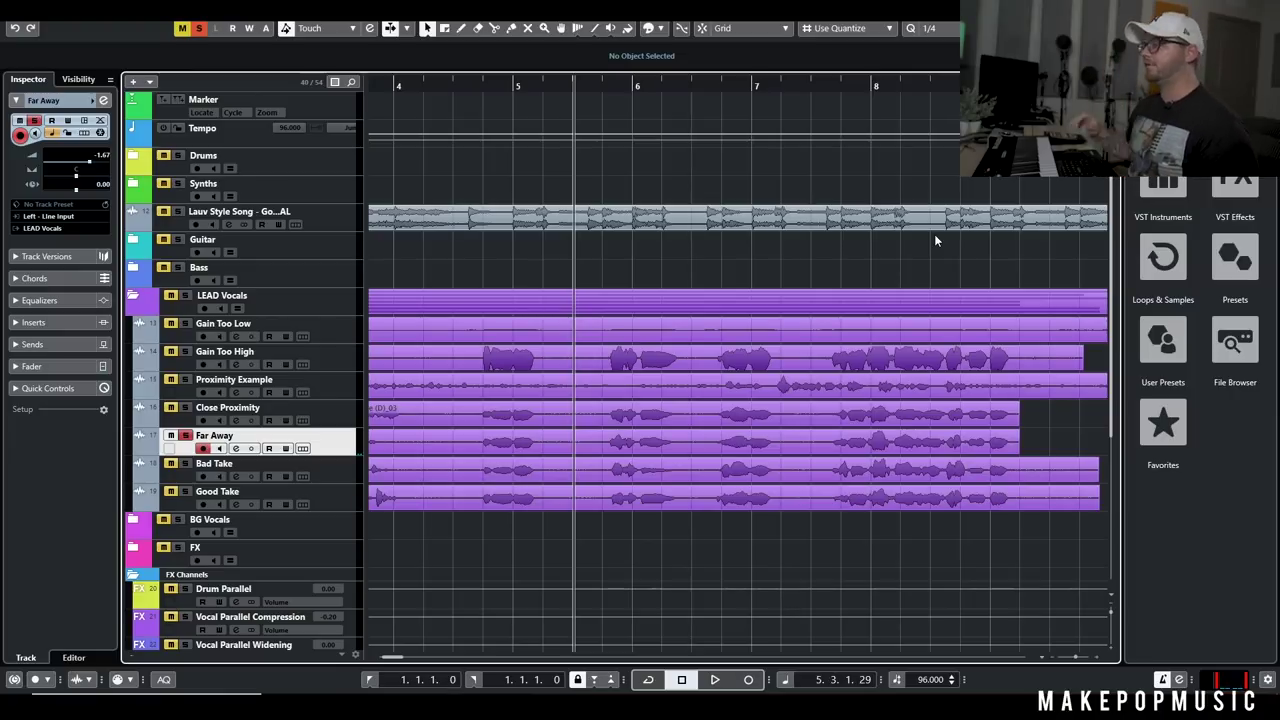
{"action": "key", "text": "g"}
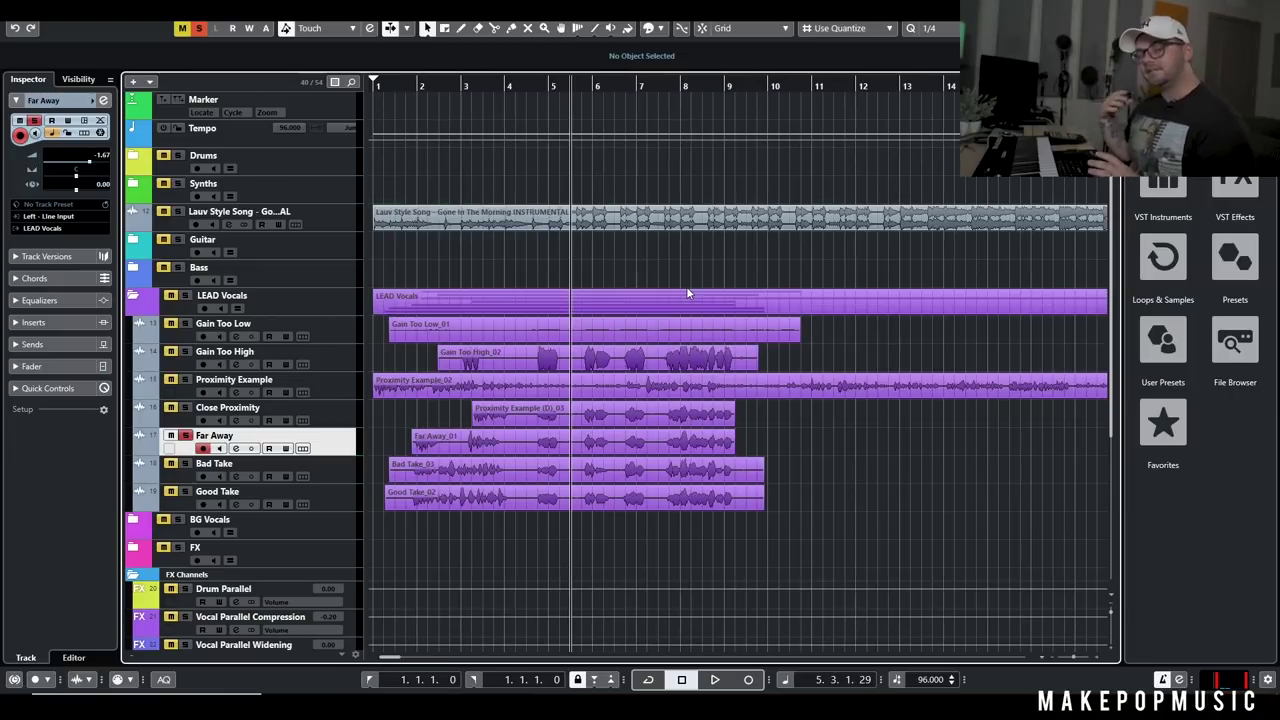